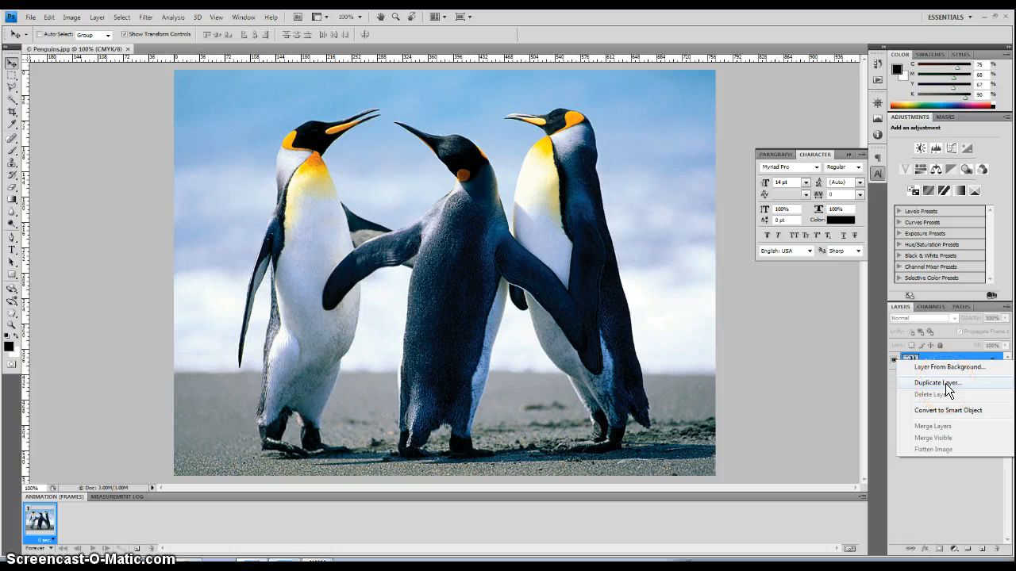
# Duplicate the Background layer under the name "grayscale".
pyautogui.click(946, 383)
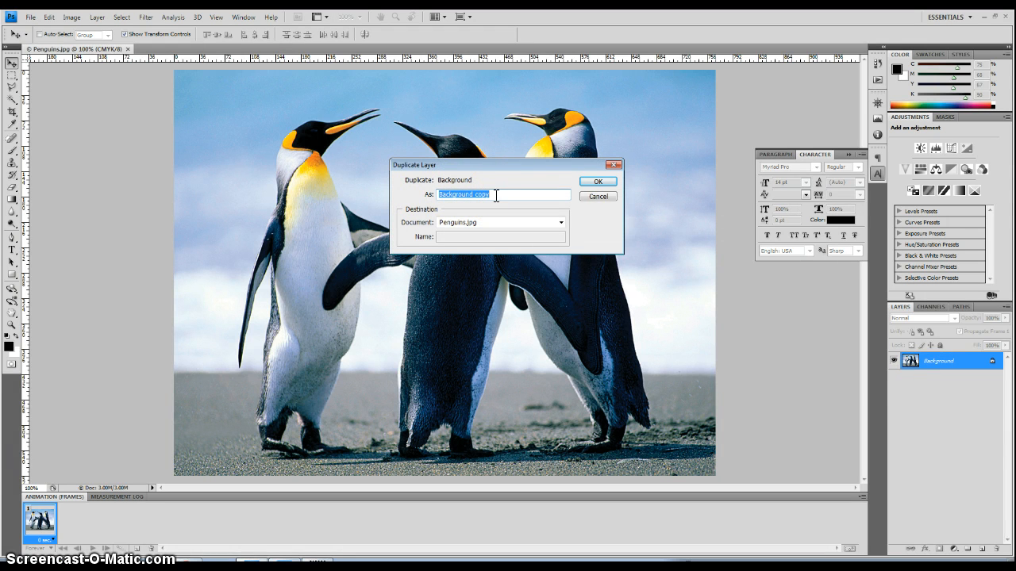
pyautogui.write('grayscale')
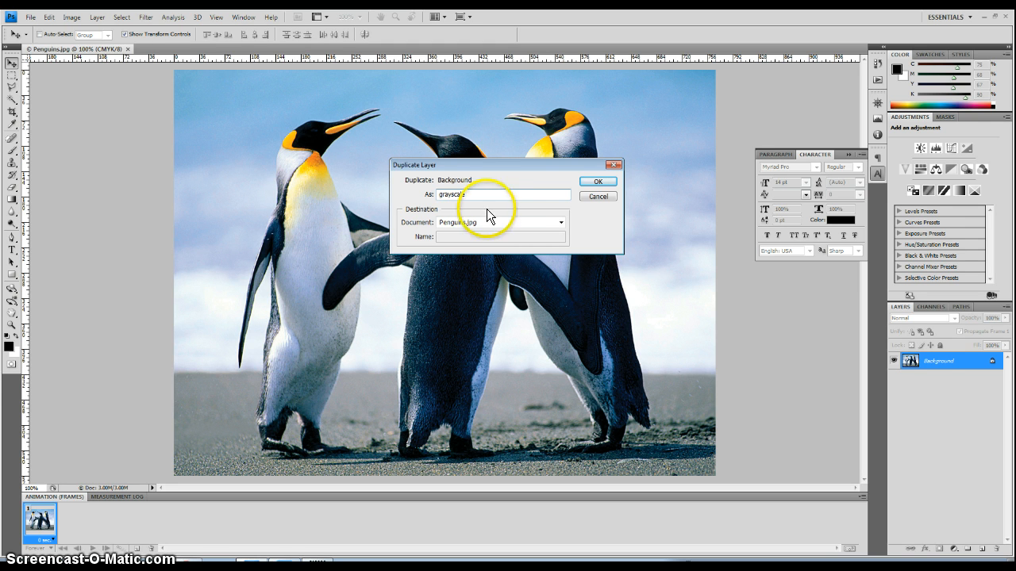
pyautogui.click(592, 181)
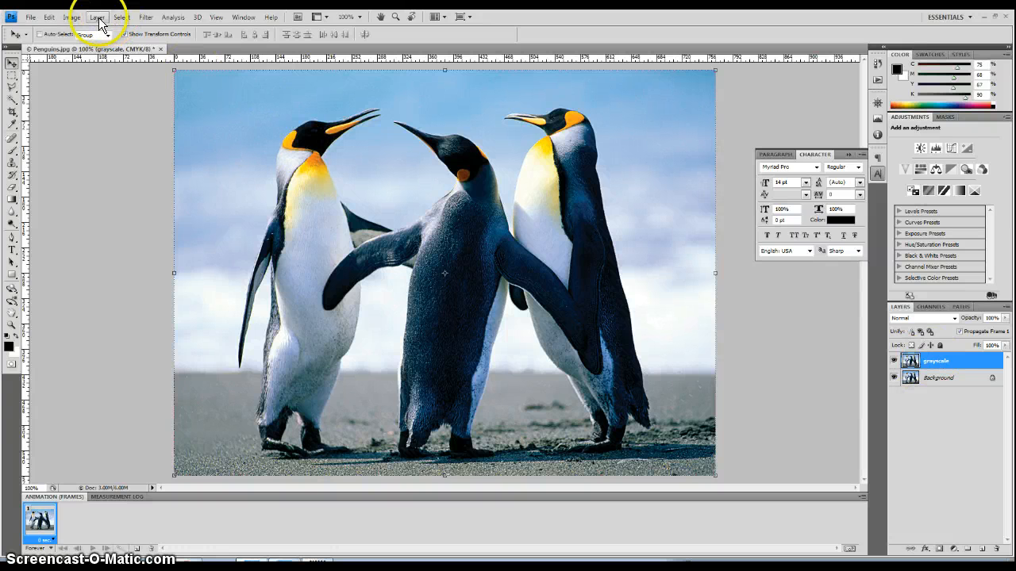
# Desaturate the grayscale layer using the image adjustments.
pyautogui.click(71, 18)
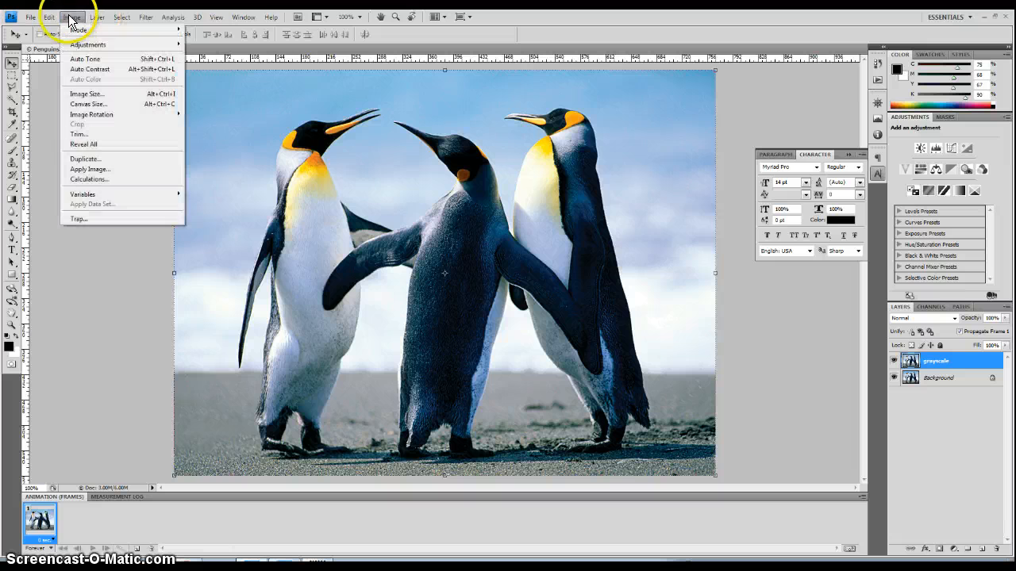
pyautogui.click(106, 50)
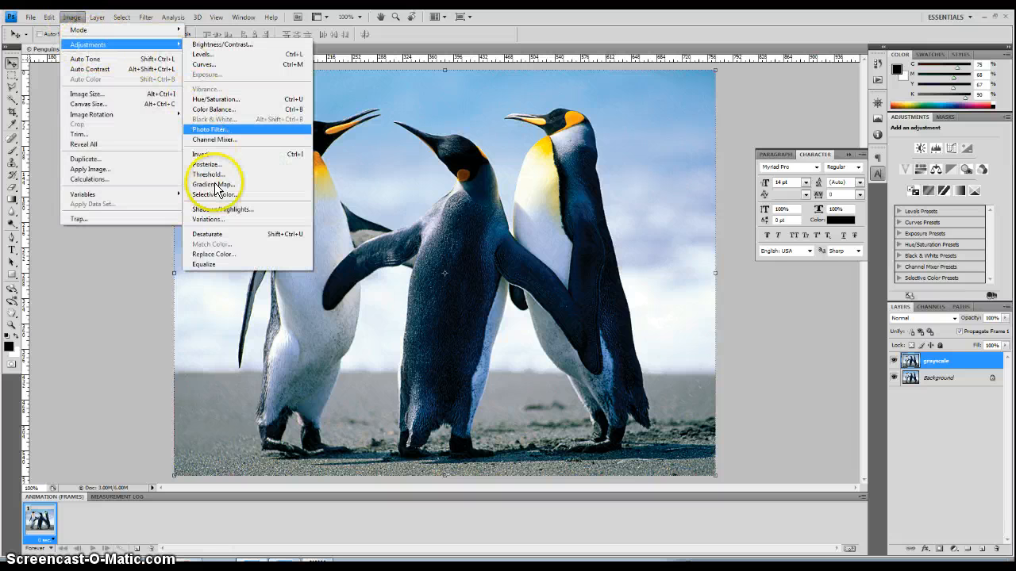
pyautogui.click(233, 234)
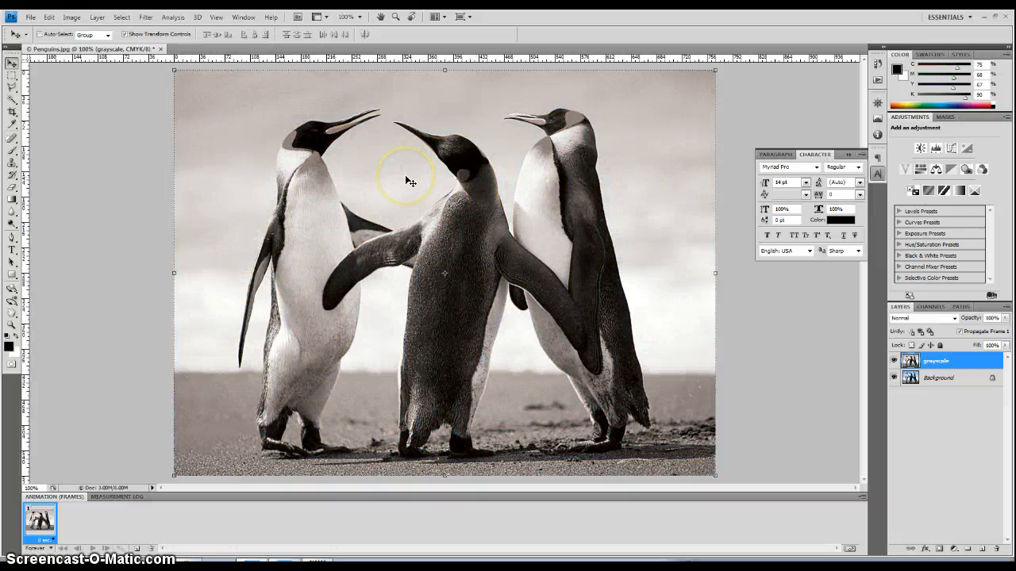
# Toggle the grayscale layer's visibility off and on to compare it with the color Background.
pyautogui.click(895, 362)
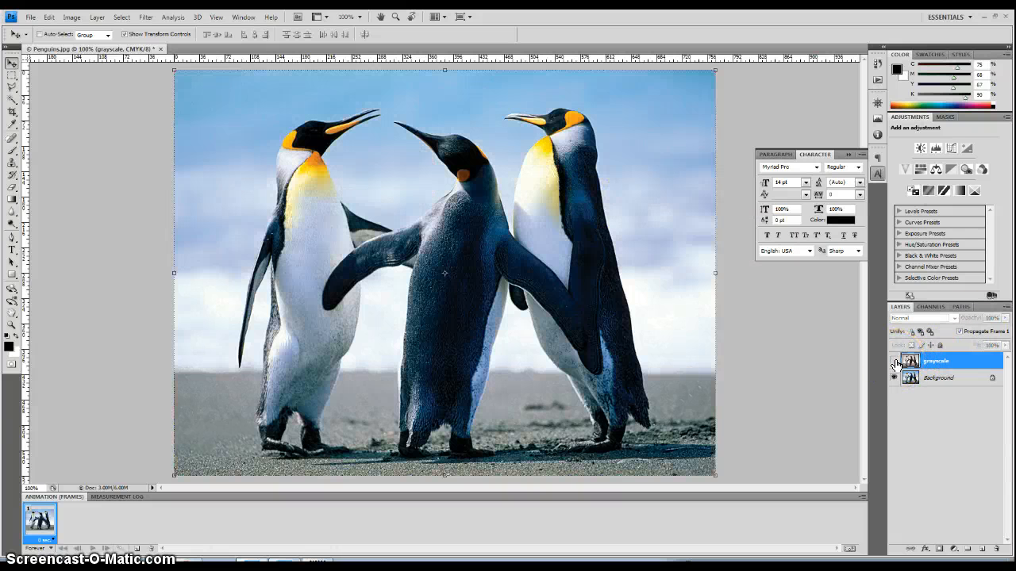
pyautogui.click(896, 362)
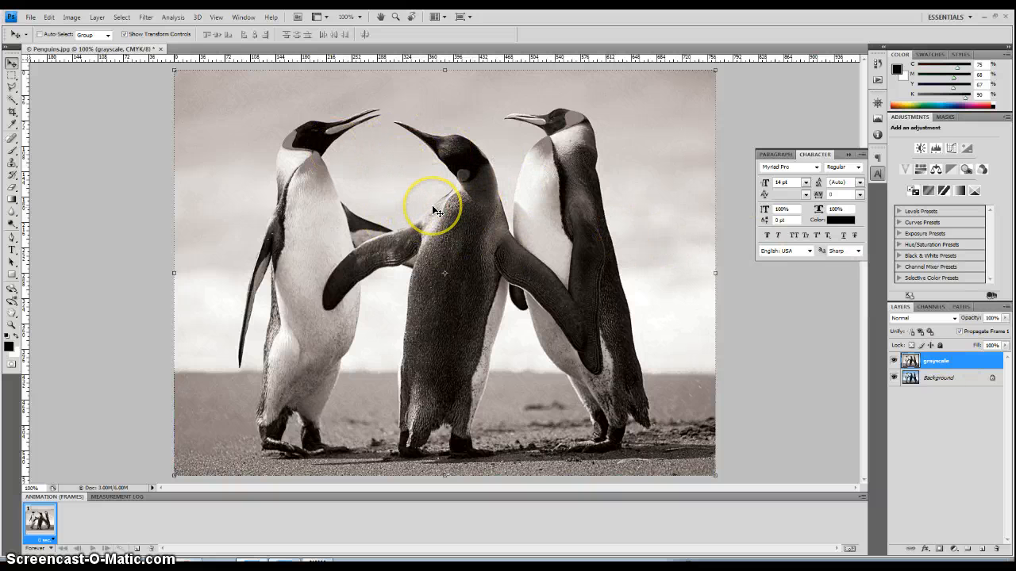
pyautogui.click(895, 361)
pyautogui.click(895, 361)
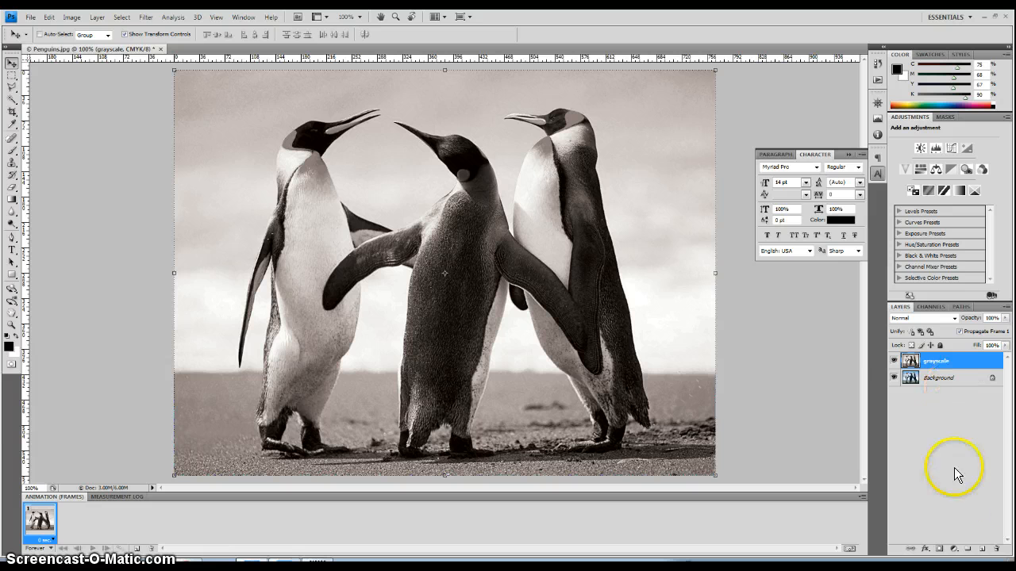
# Add a layer mask to the grayscale layer and set the Brush tool's master diameter to 56 px.
pyautogui.click(941, 552)
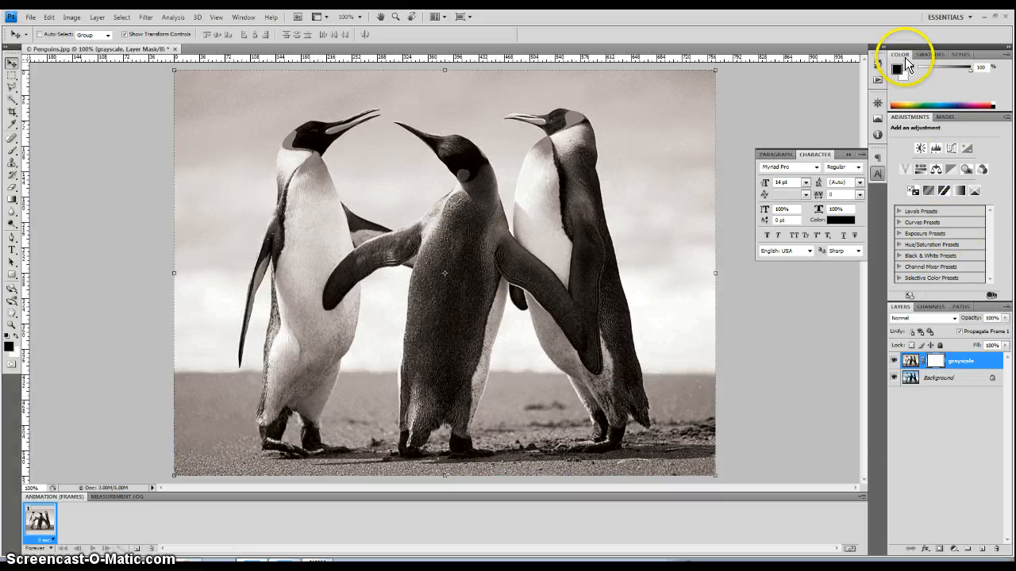
pyautogui.click(12, 152)
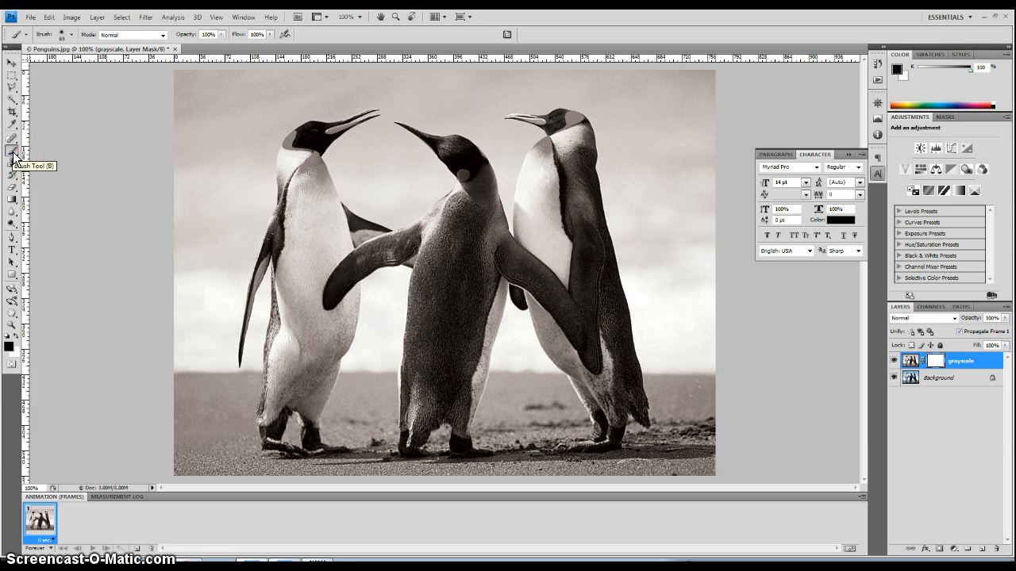
pyautogui.click(63, 34)
pyautogui.moveTo(55, 68); pyautogui.dragTo(51, 68)
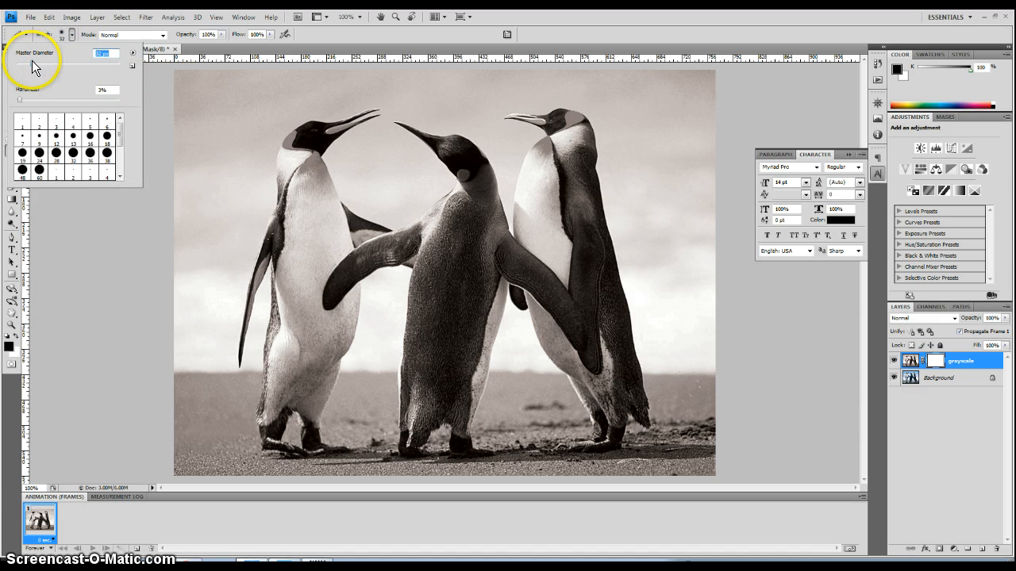
pyautogui.moveTo(32, 64); pyautogui.dragTo(43, 64)
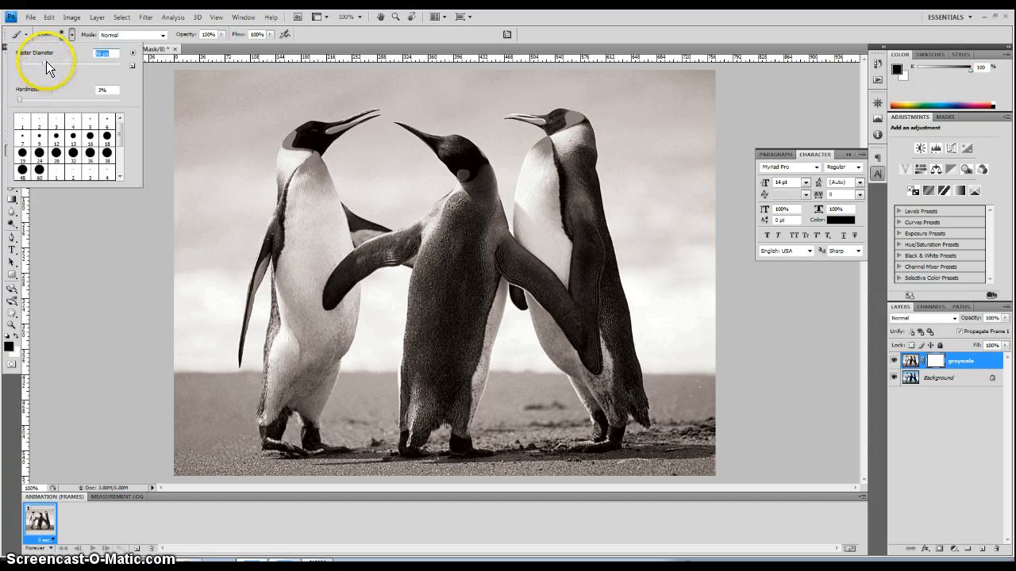
pyautogui.click(159, 84)
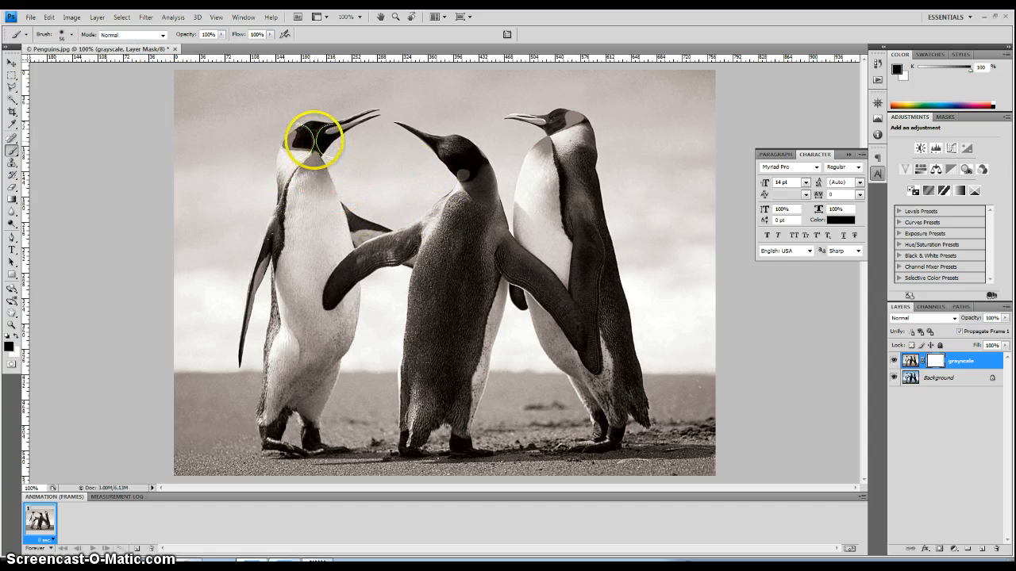
# Paint black on the layer mask over the left penguin's head, chest and body to reveal their color.
pyautogui.moveTo(313, 140)
pyautogui.mouseDown()
pyautogui.moveTo(307, 166)
pyautogui.moveTo(325, 127)
pyautogui.moveTo(318, 135)
pyautogui.moveTo(312, 122)
pyautogui.moveTo(284, 150)
pyautogui.moveTo(289, 296)
pyautogui.moveTo(286, 282)
pyautogui.moveTo(277, 357)
pyautogui.moveTo(318, 345)
pyautogui.moveTo(352, 297)
pyautogui.moveTo(333, 363)
pyautogui.moveTo(306, 297)
pyautogui.moveTo(325, 249)
pyautogui.mouseUp()
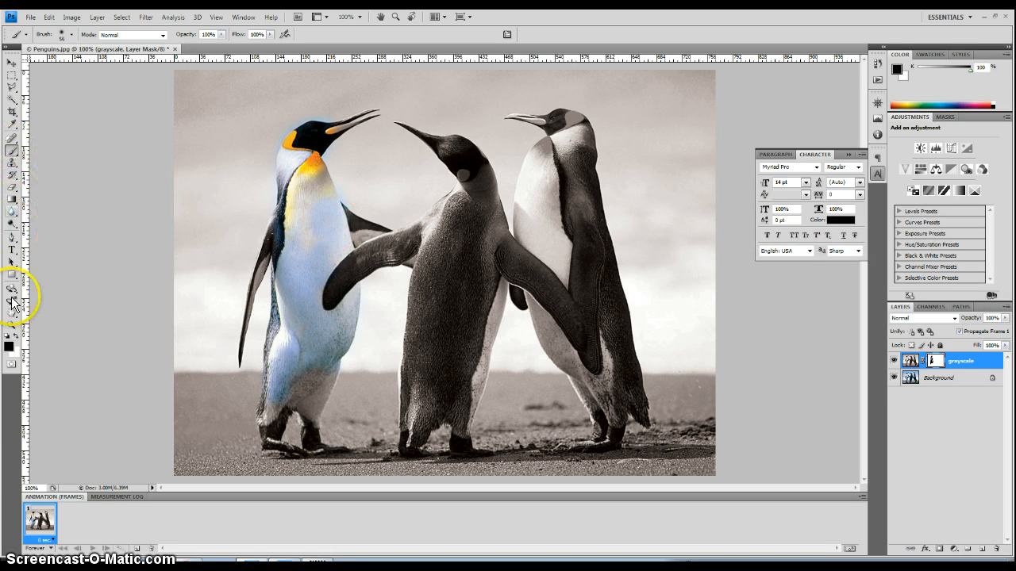
pyautogui.click(12, 325)
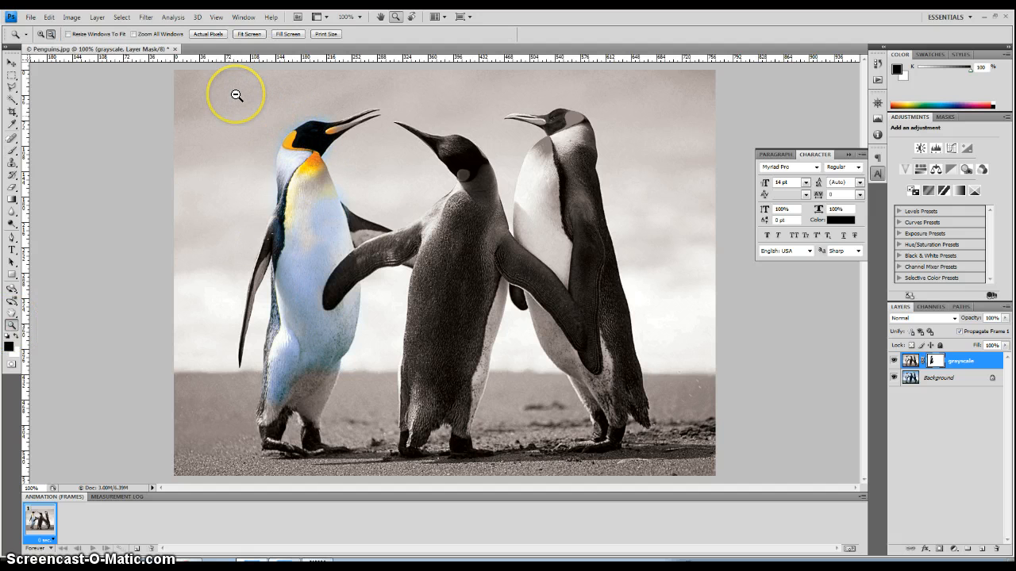
pyautogui.keyDown('alt'); pyautogui.click(397, 238); pyautogui.keyUp('alt')
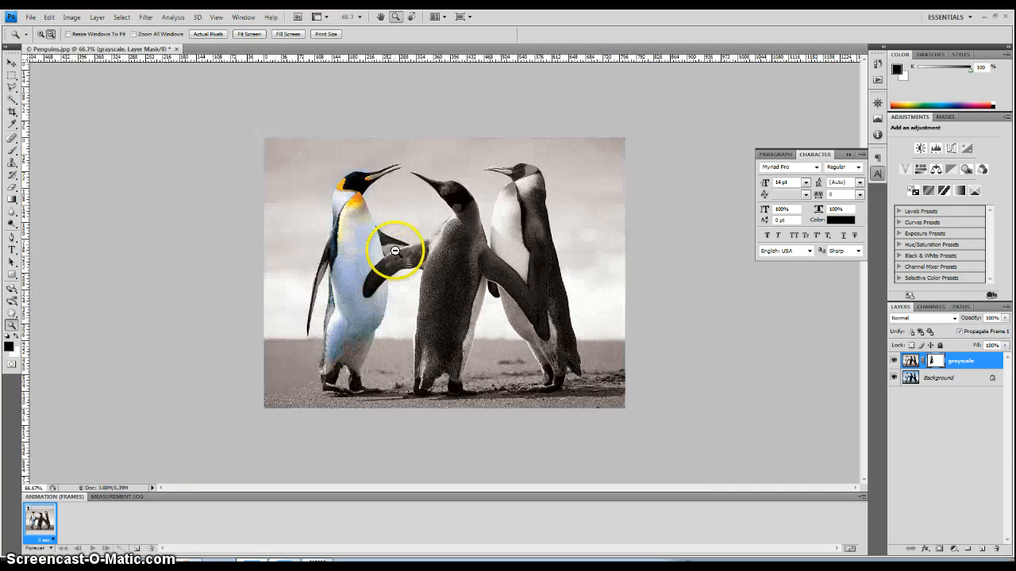
pyautogui.click(42, 35)
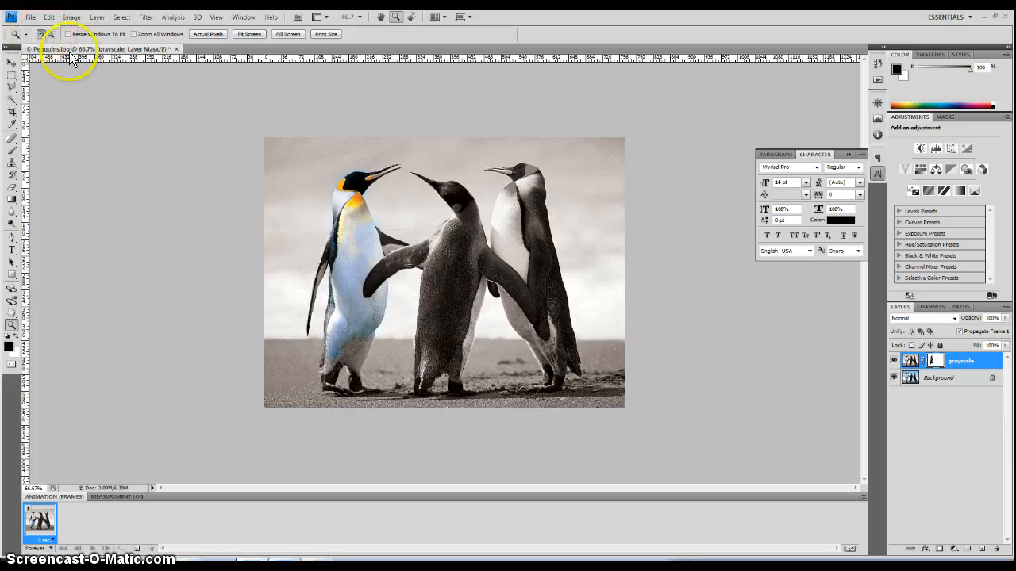
pyautogui.moveTo(313, 165)
pyautogui.mouseDown()
pyautogui.moveTo(429, 273)
pyautogui.moveTo(314, 166)
pyautogui.mouseUp()
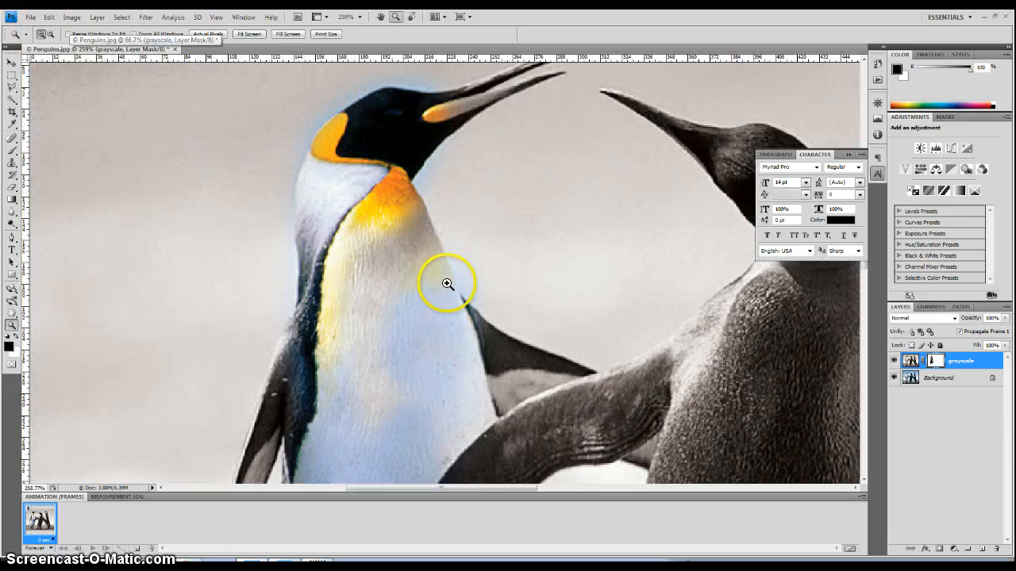
pyautogui.click(12, 150)
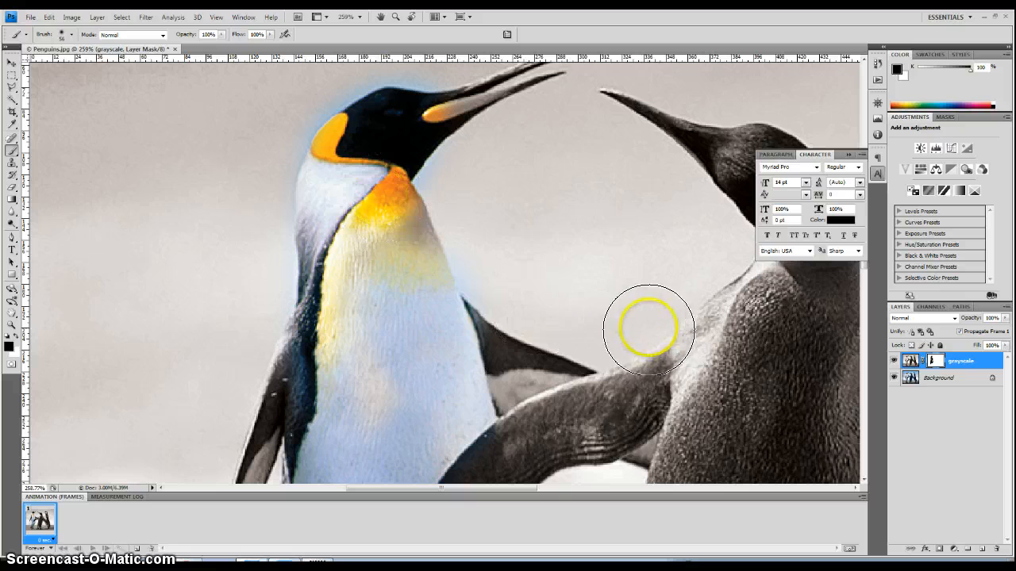
# Paint black on the mask over the right penguin's upper chest and shoulder to reveal their color.
pyautogui.moveTo(353, 493); pyautogui.dragTo(471, 506)
pyautogui.moveTo(578, 192)
pyautogui.mouseDown()
pyautogui.moveTo(536, 256)
pyautogui.moveTo(559, 176)
pyautogui.moveTo(486, 222)
pyautogui.moveTo(546, 205)
pyautogui.moveTo(528, 241)
pyautogui.mouseUp()
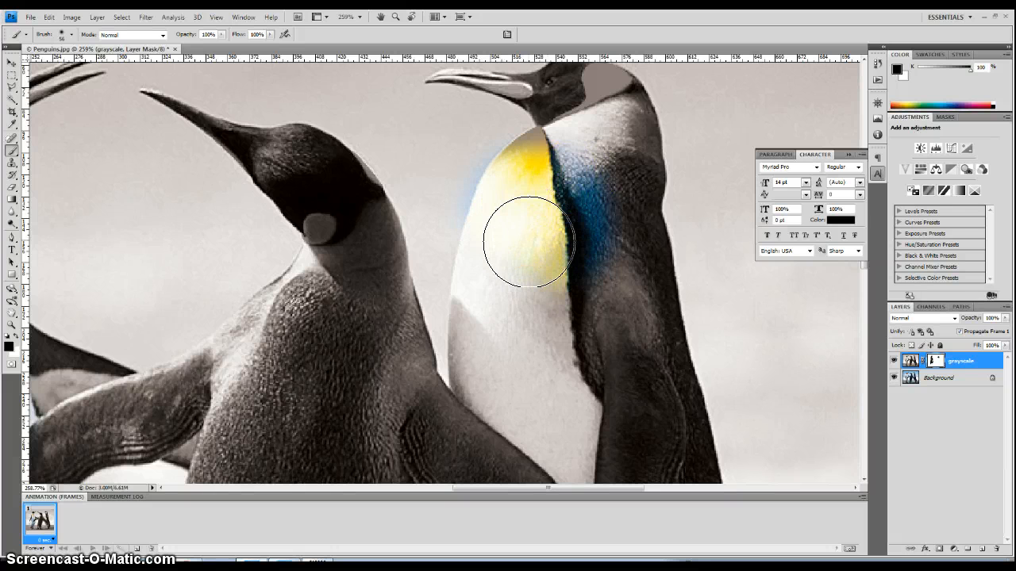
pyautogui.click(120, 308)
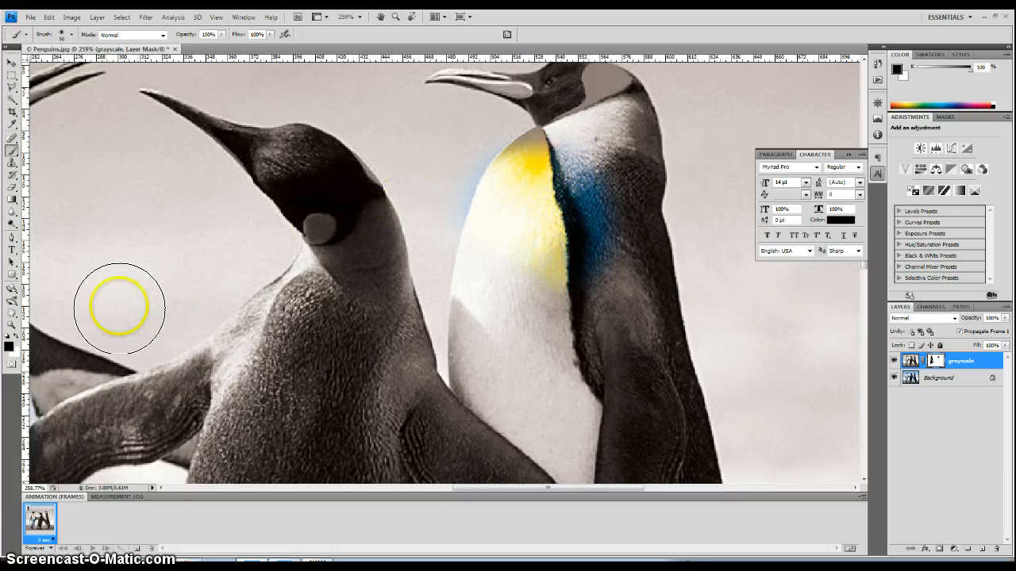
# Swap the foreground color to white and paint the mask over the right penguin's colored areas to restore the grayscale, finishing with the whole image in view.
pyautogui.click(15, 336)
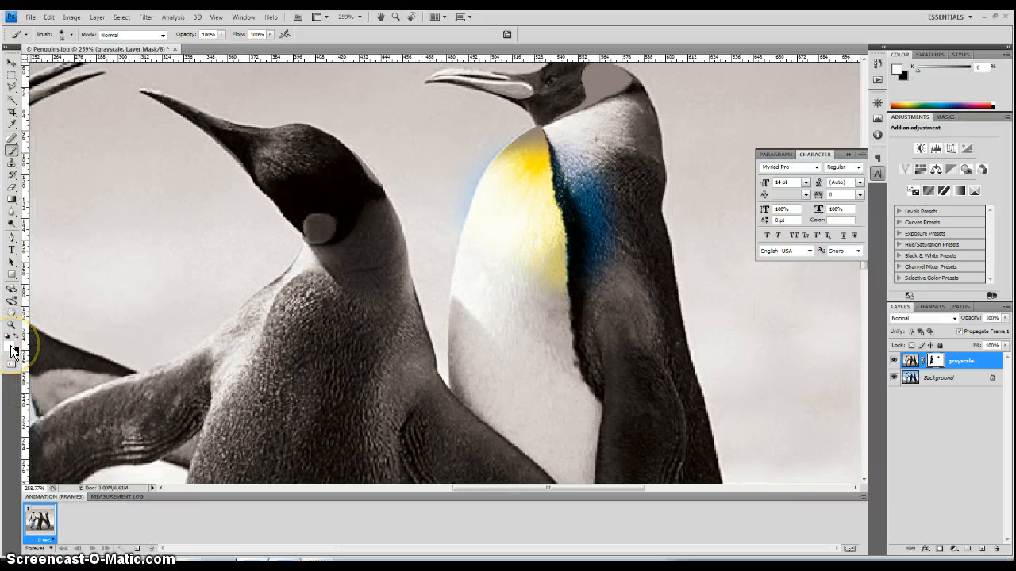
pyautogui.moveTo(500, 198)
pyautogui.mouseDown()
pyautogui.moveTo(558, 151)
pyautogui.moveTo(493, 202)
pyautogui.moveTo(550, 191)
pyautogui.moveTo(551, 304)
pyautogui.moveTo(596, 237)
pyautogui.moveTo(608, 324)
pyautogui.moveTo(624, 272)
pyautogui.moveTo(608, 282)
pyautogui.moveTo(651, 333)
pyautogui.mouseUp()
pyautogui.click(904, 353)
pyautogui.click(937, 362)
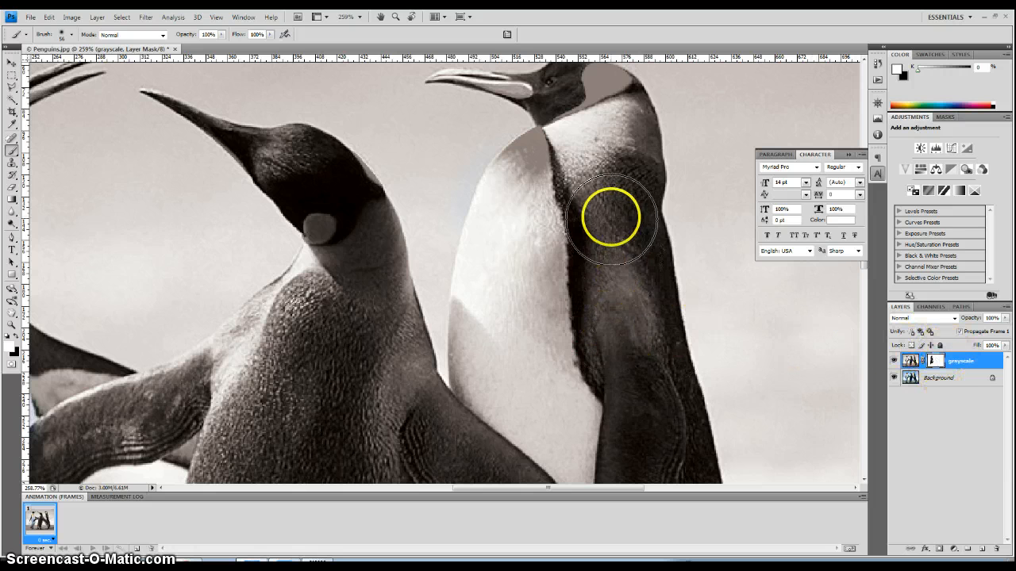
pyautogui.moveTo(612, 215)
pyautogui.mouseDown()
pyautogui.moveTo(595, 181)
pyautogui.moveTo(557, 165)
pyautogui.moveTo(543, 178)
pyautogui.moveTo(614, 286)
pyautogui.mouseUp()
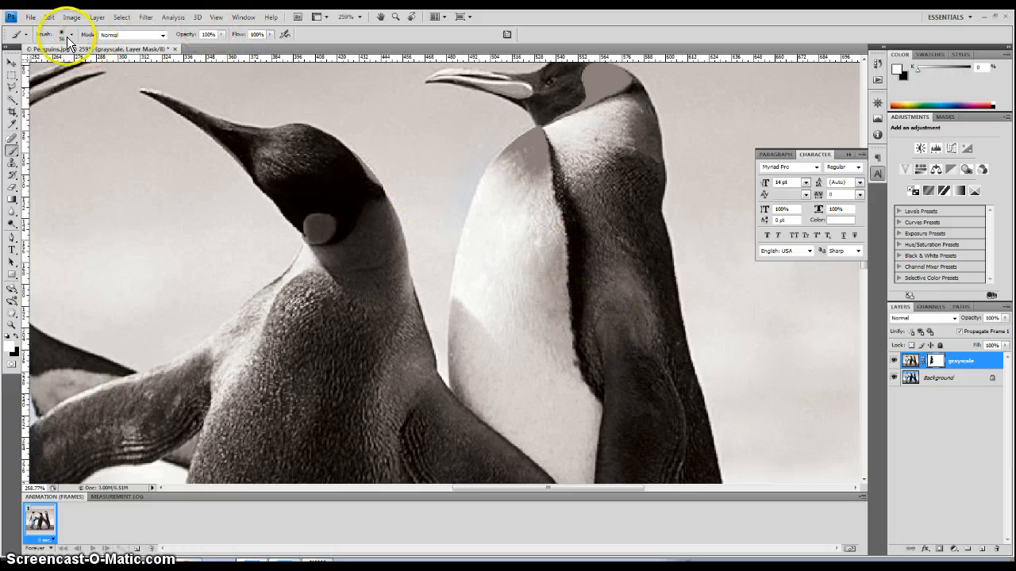
pyautogui.click(12, 325)
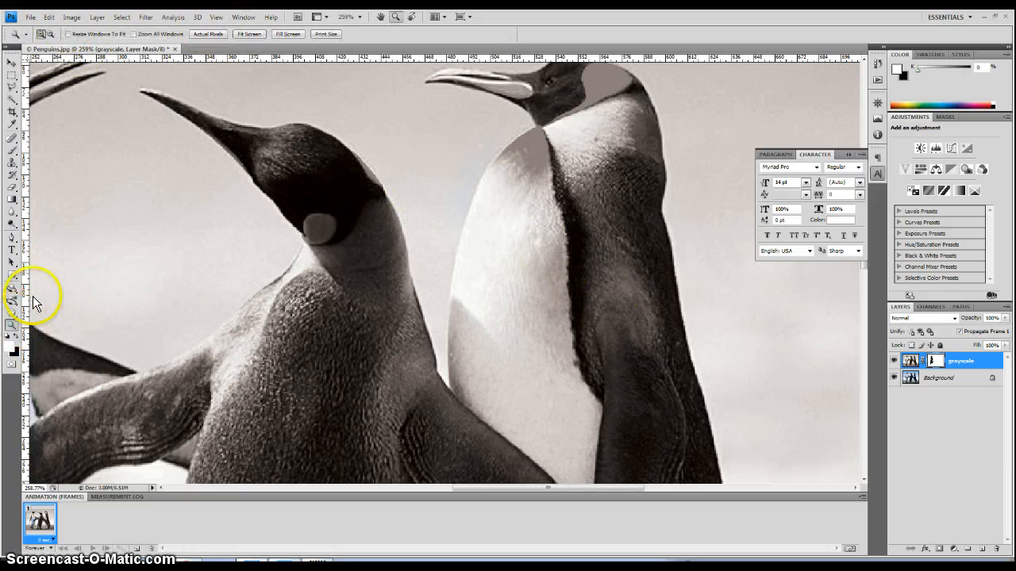
pyautogui.click(248, 35)
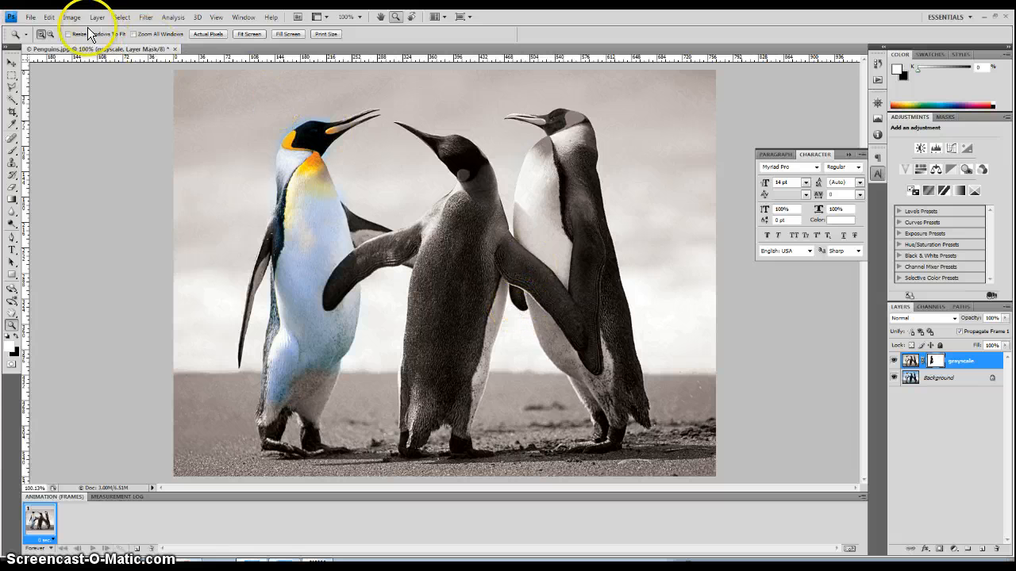
pyautogui.click(30, 16)
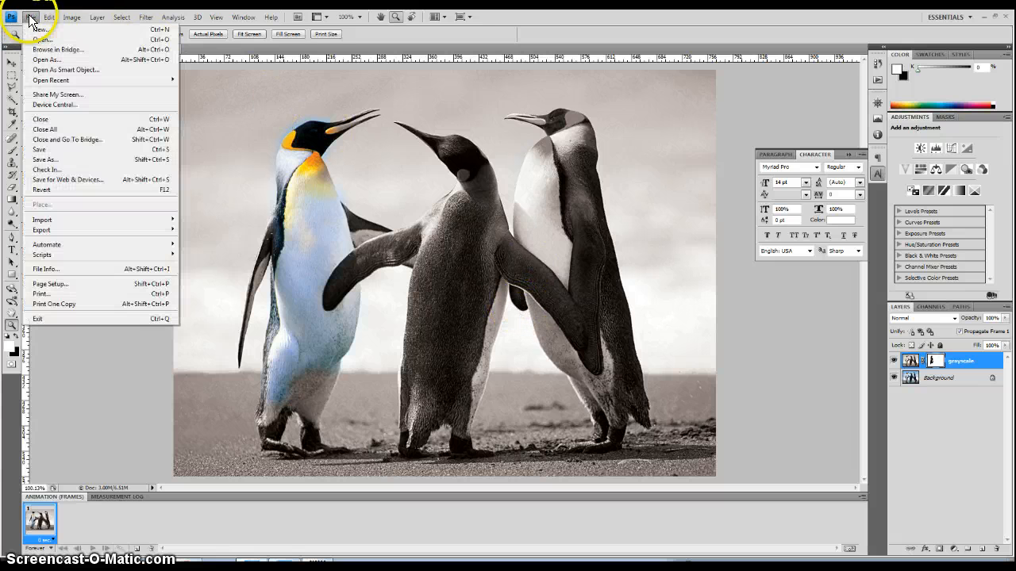
pyautogui.click(77, 158)
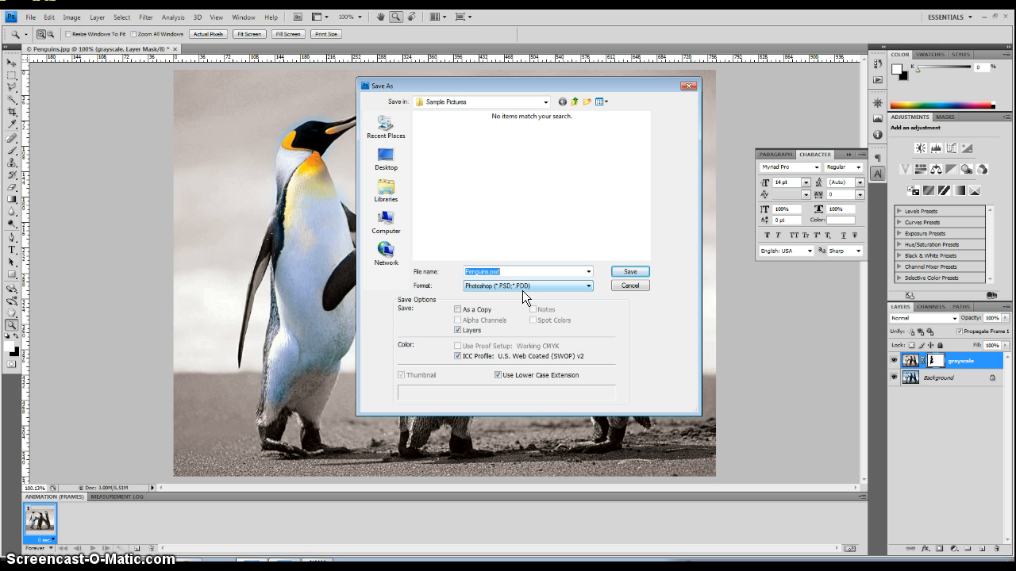
pyautogui.click(555, 286)
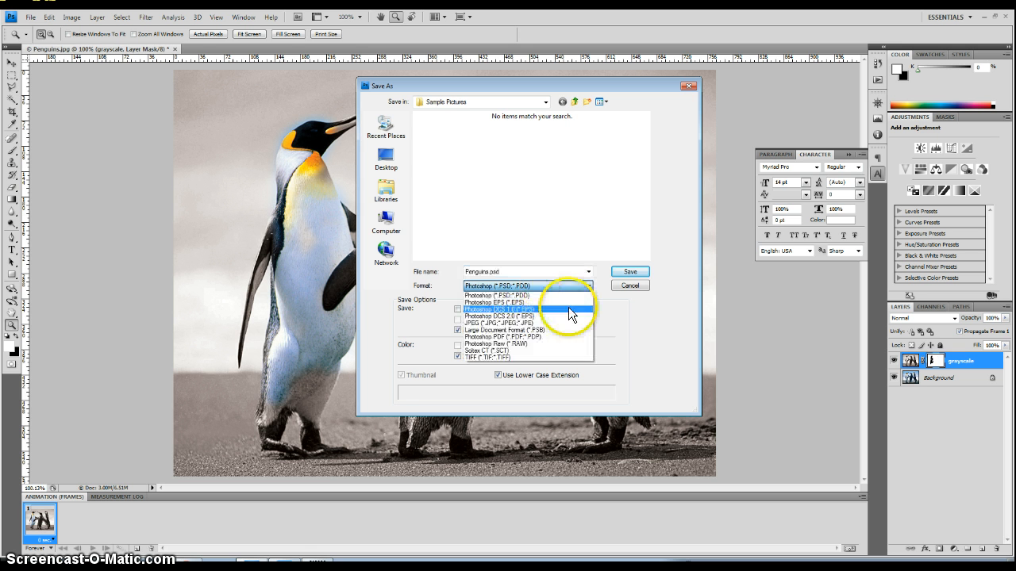
pyautogui.click(565, 323)
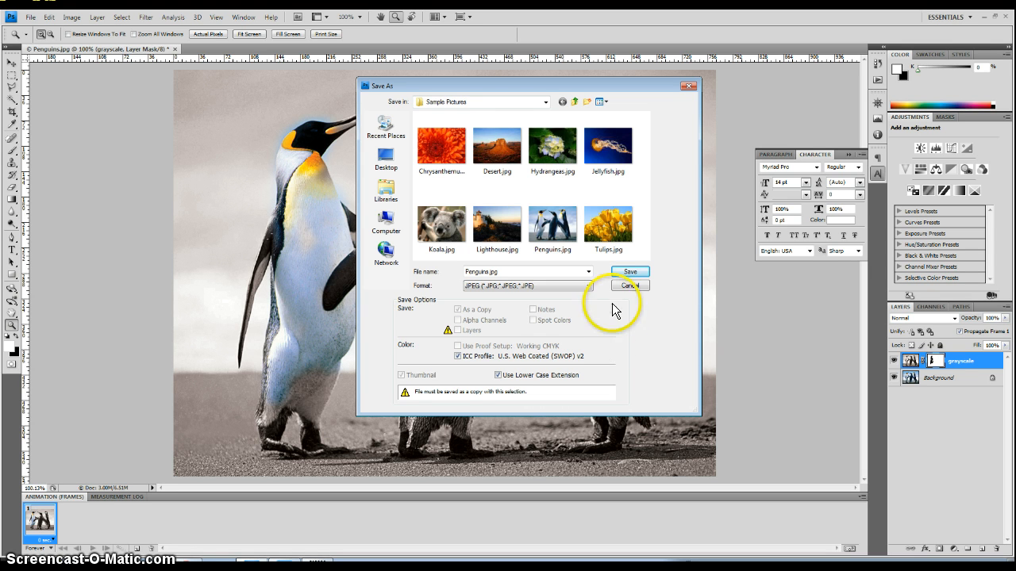
pyautogui.click(628, 285)
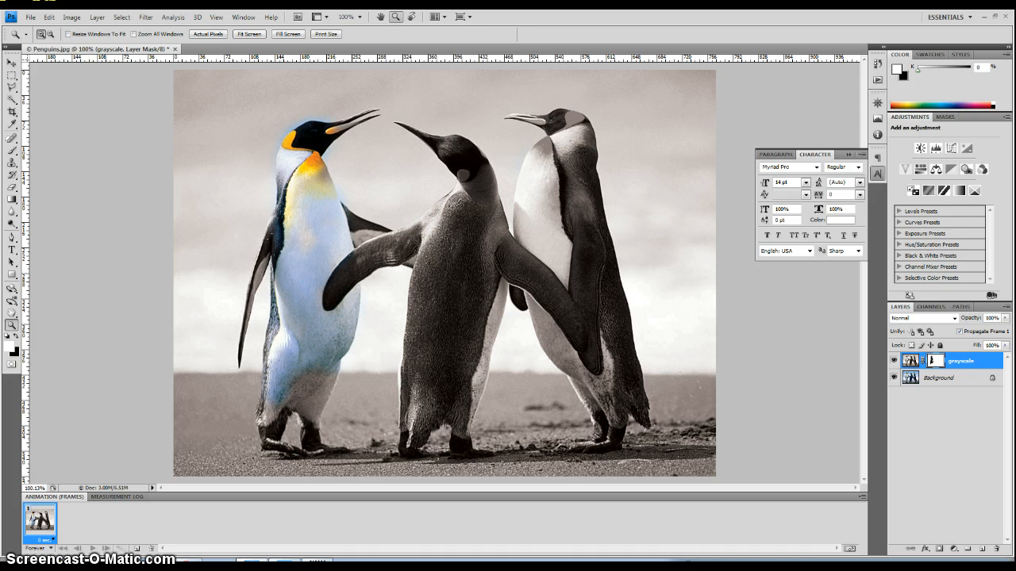